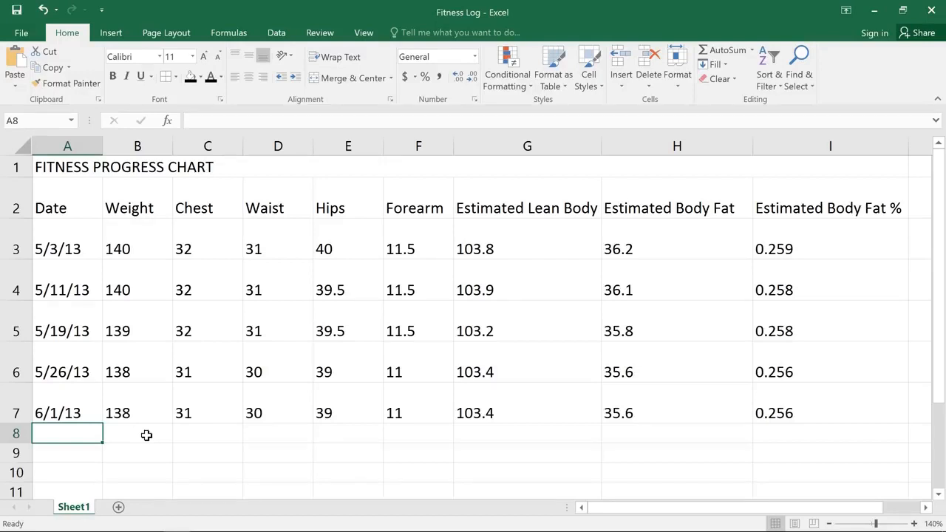
Step: Set the FITNESS PROGRESS CHART title's font size to 28
click(253, 167)
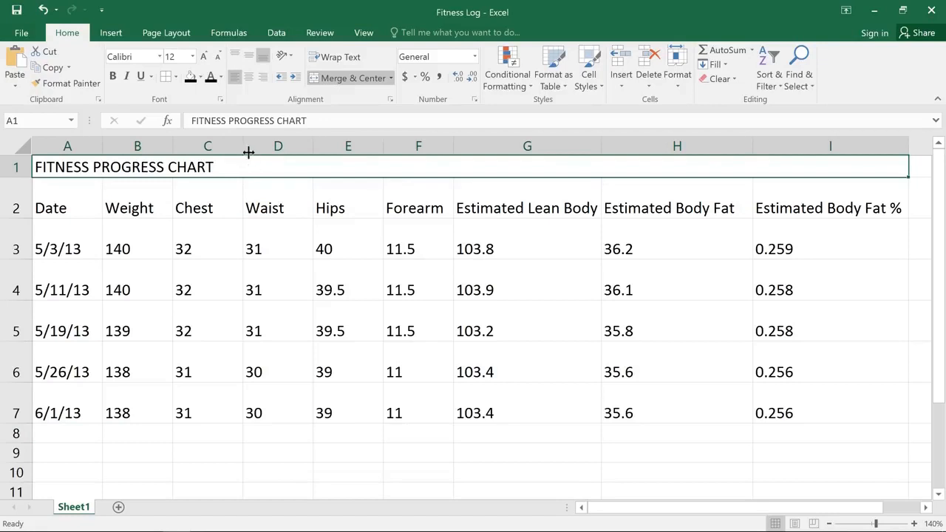
click(193, 57)
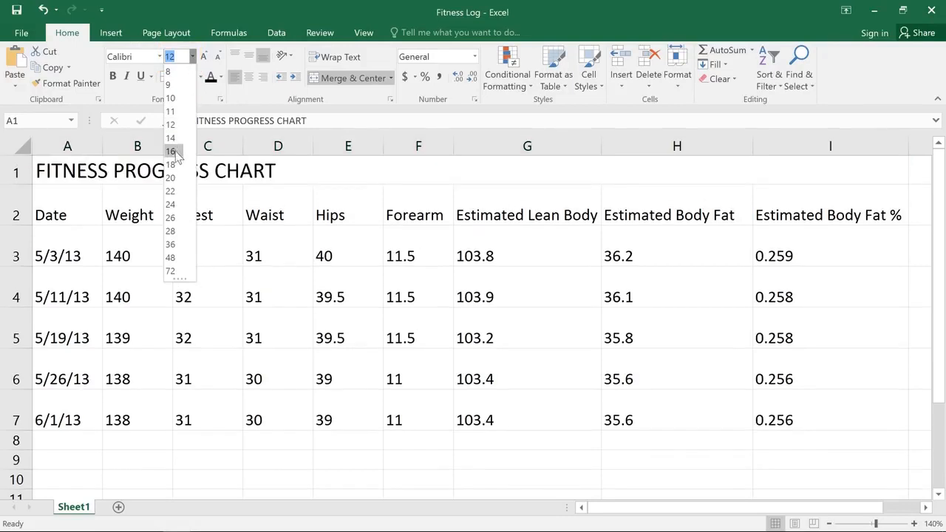
click(172, 205)
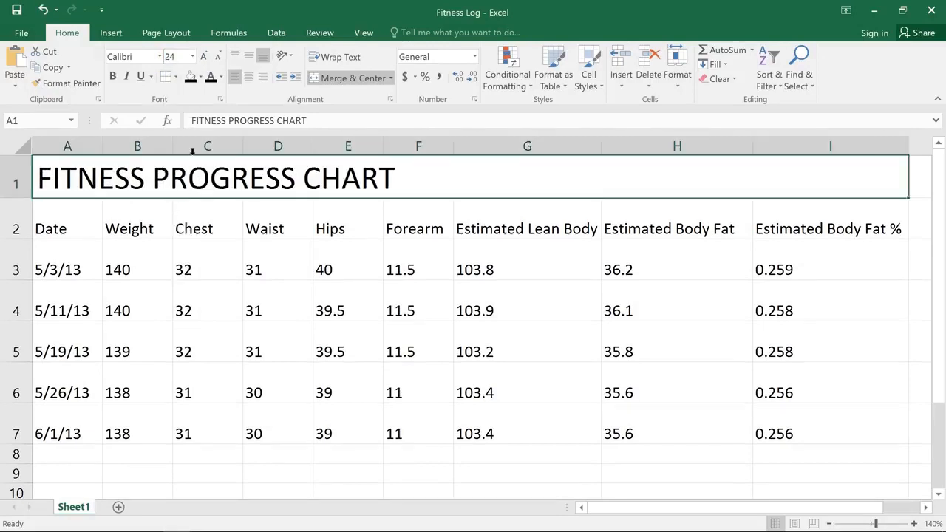
click(204, 56)
click(204, 57)
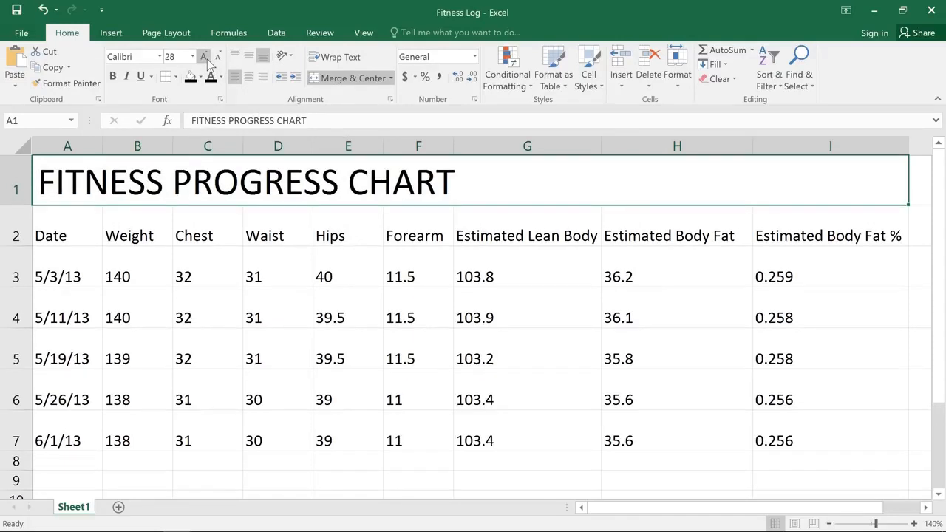
Step: Change the title's font to Century Gothic
click(159, 57)
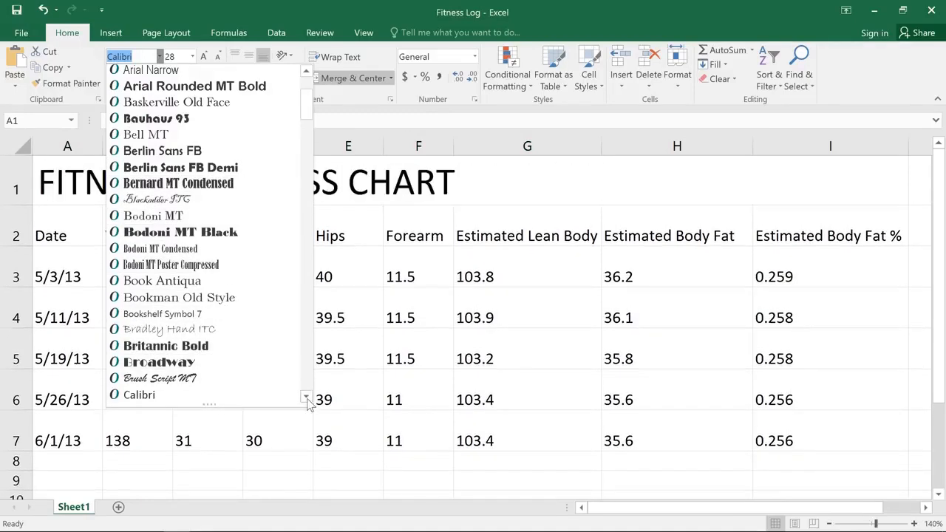
scroll(305, 399, down, 4)
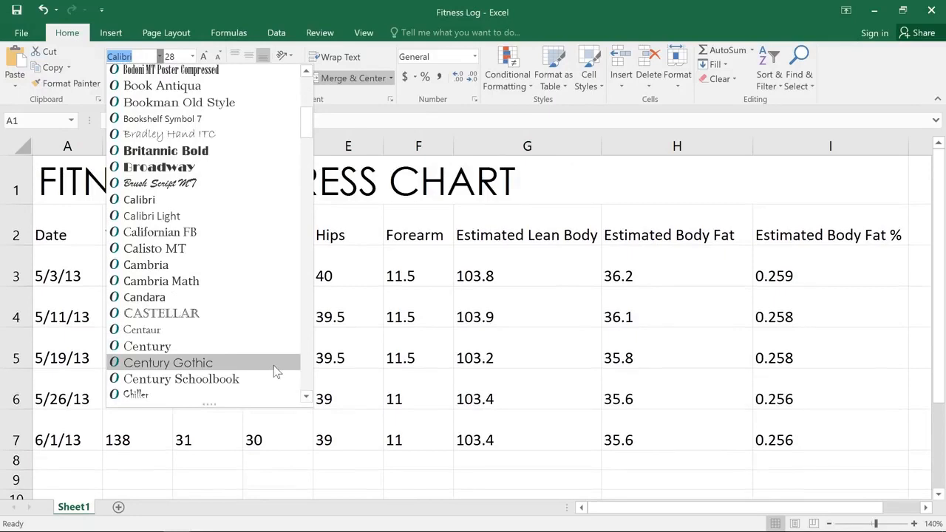
click(273, 370)
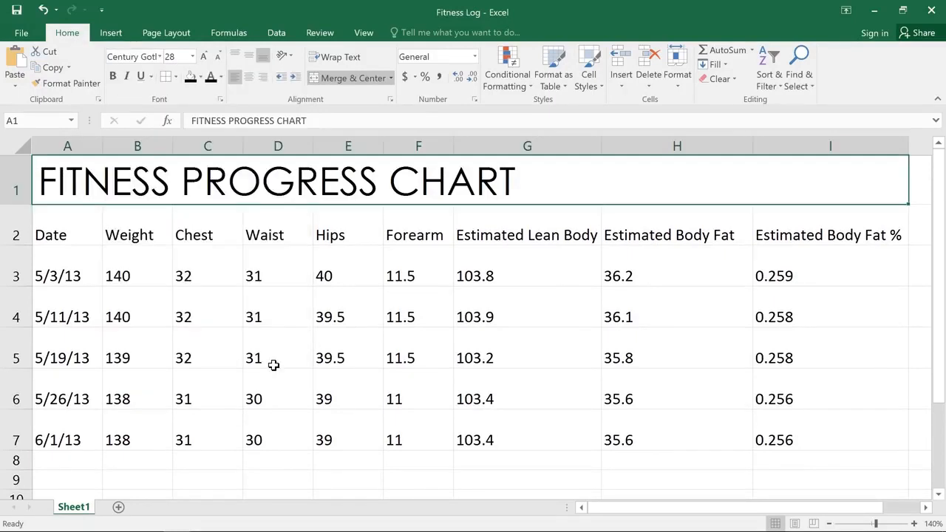
Step: Color the title text magenta using a custom color, and make it bold
click(221, 77)
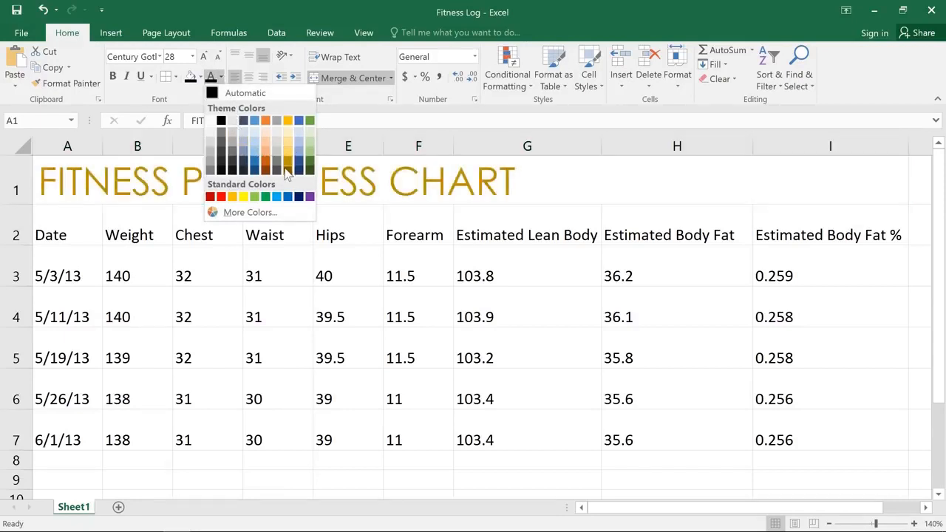
click(282, 213)
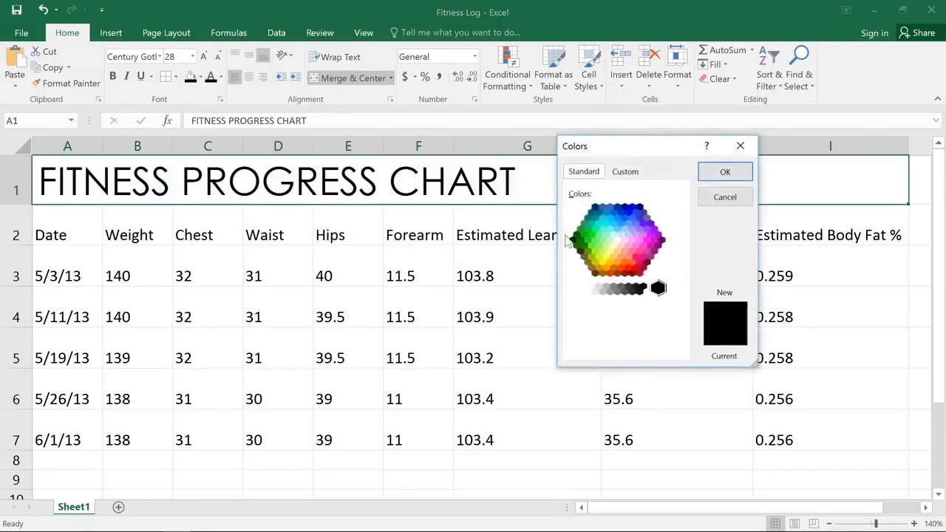
click(647, 240)
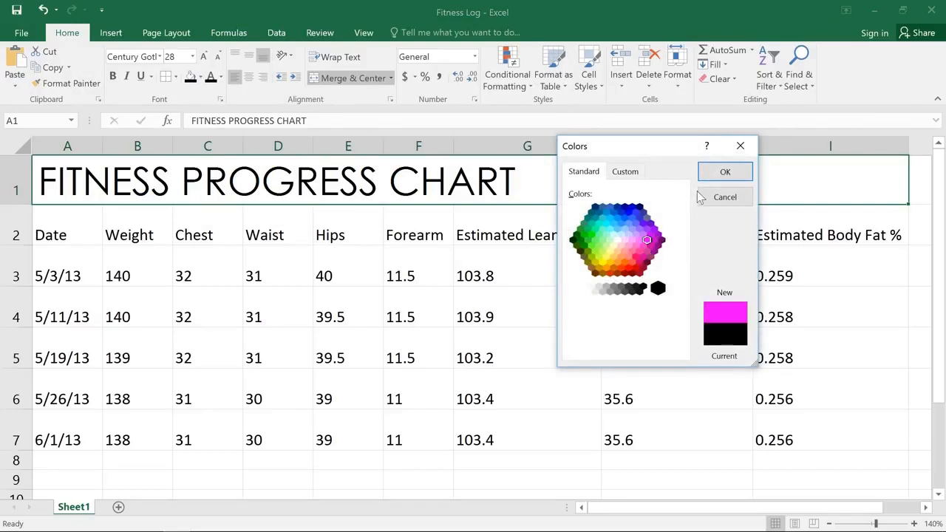
click(719, 177)
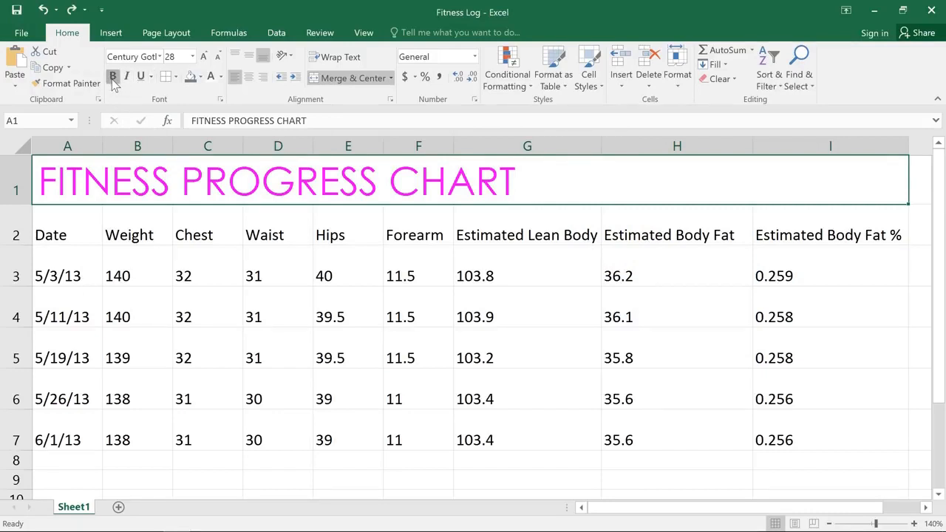
click(112, 79)
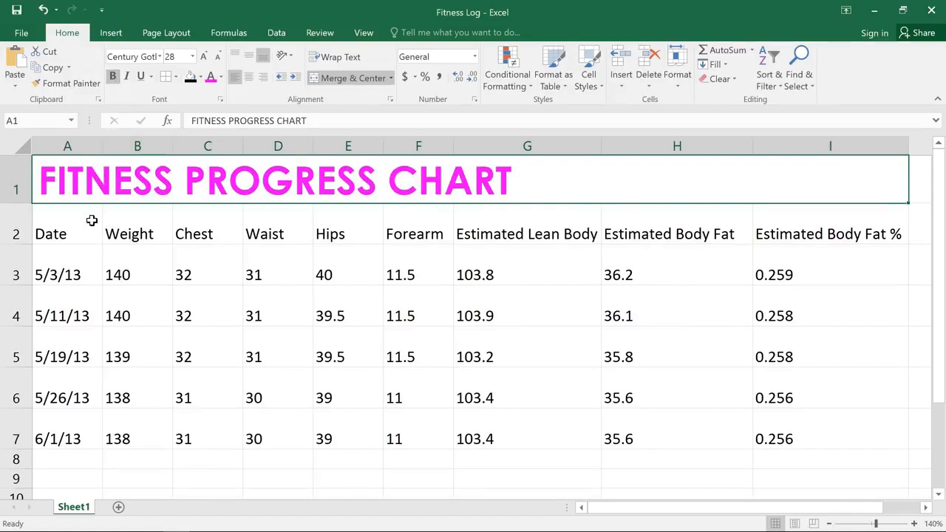
Step: Fill the header row A2:I2 with dark gray and set its text color to white
click(91, 220)
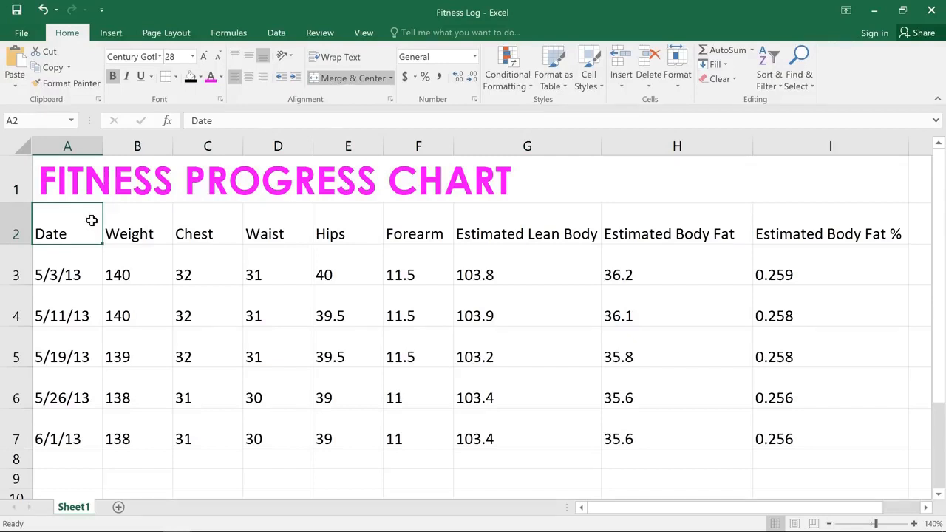
drag(91, 221, 806, 234)
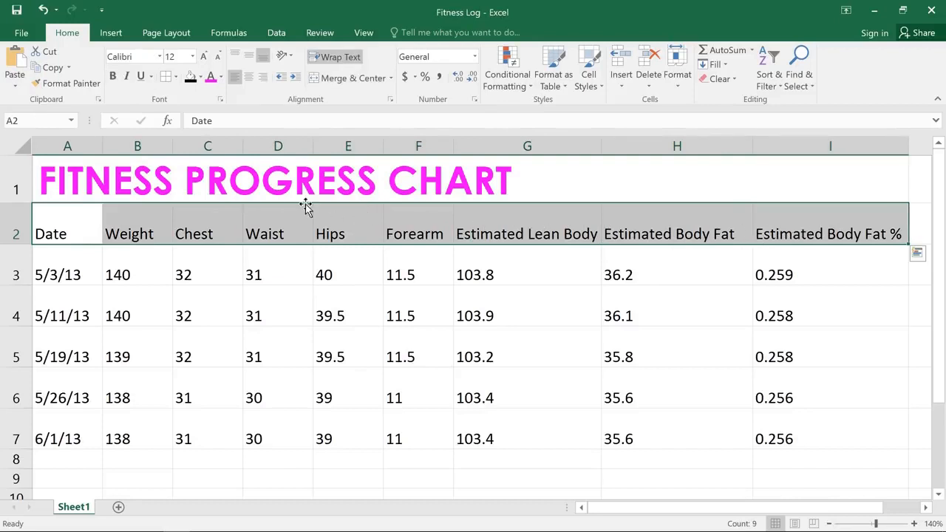
click(200, 77)
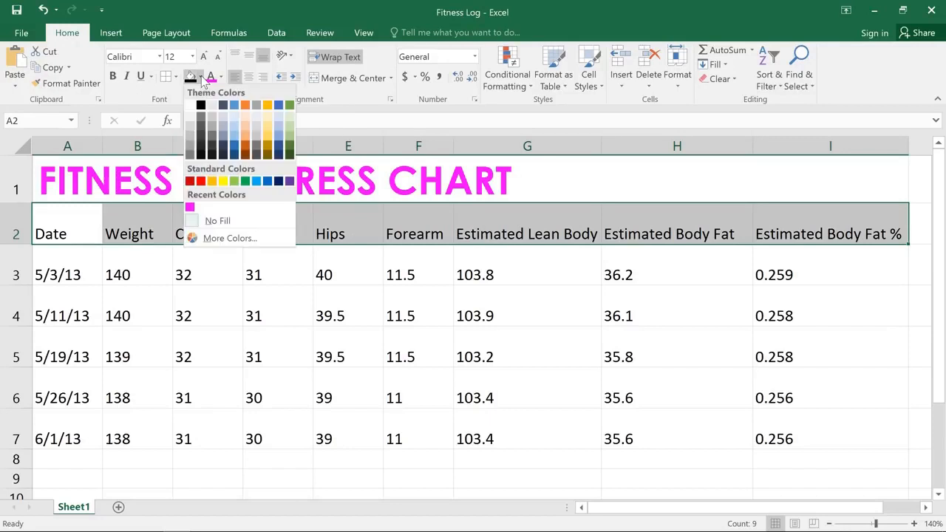
click(191, 148)
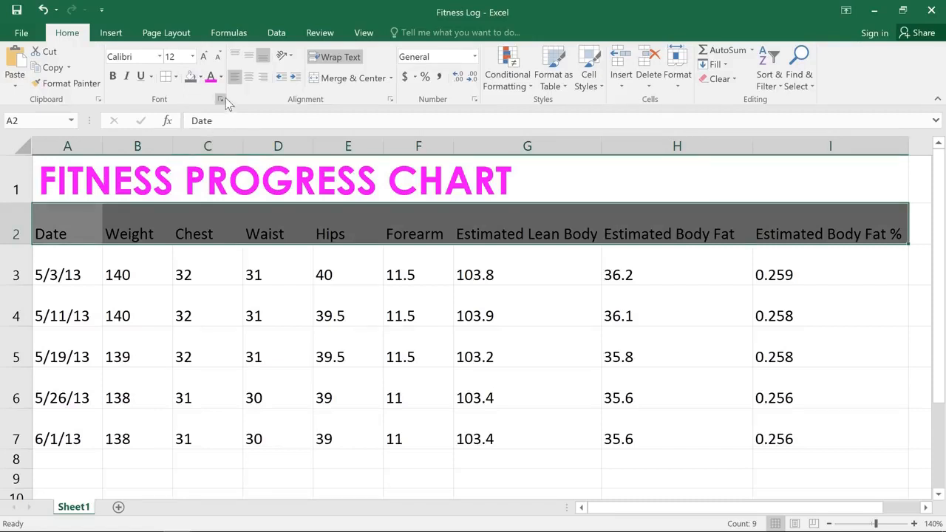
click(221, 77)
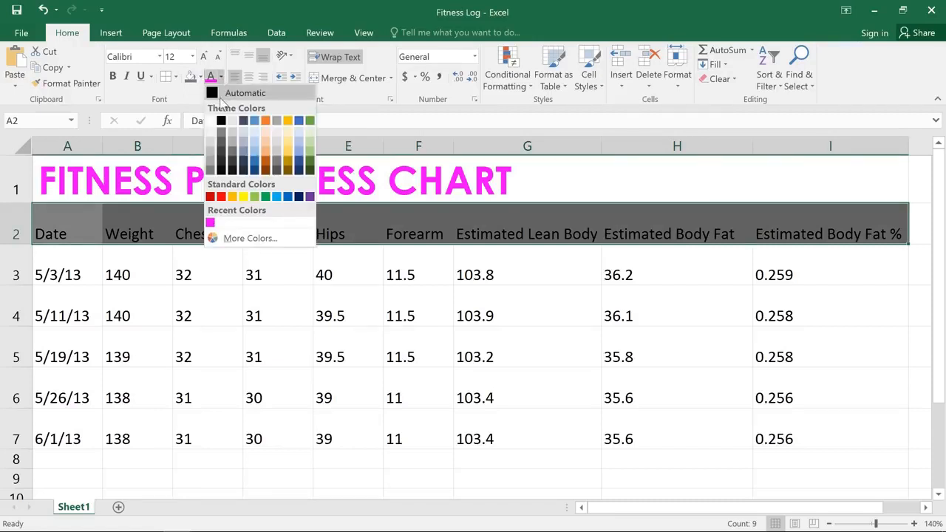
click(212, 119)
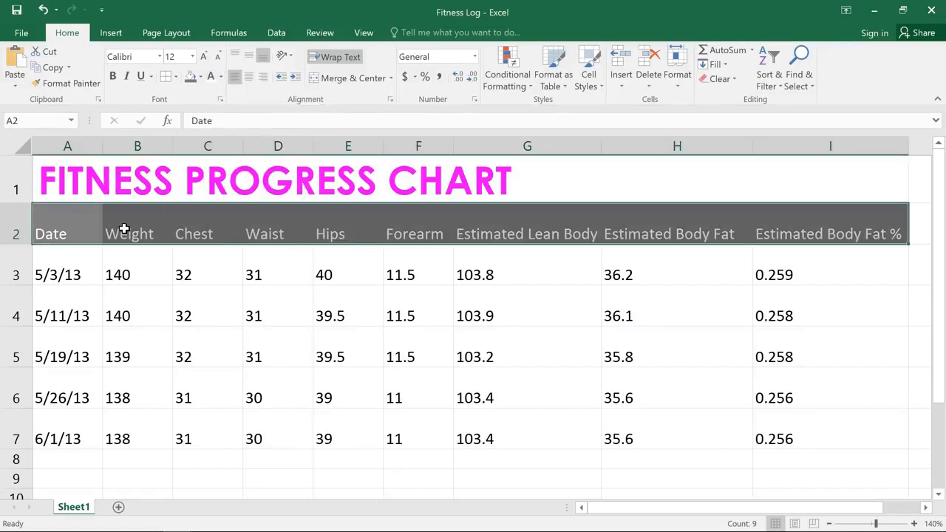
Step: Apply the 40% - Accent1 cell style and all borders to the data range A3:I7
click(75, 262)
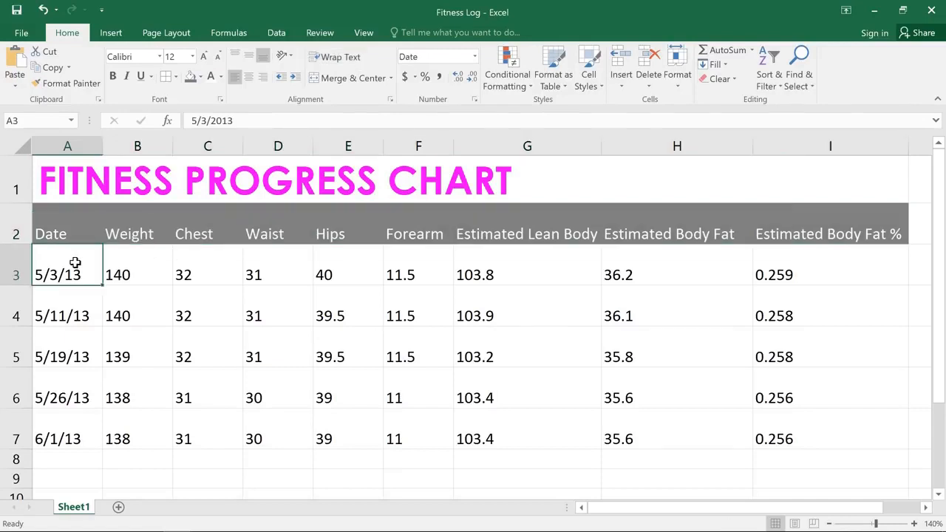
drag(83, 272, 791, 439)
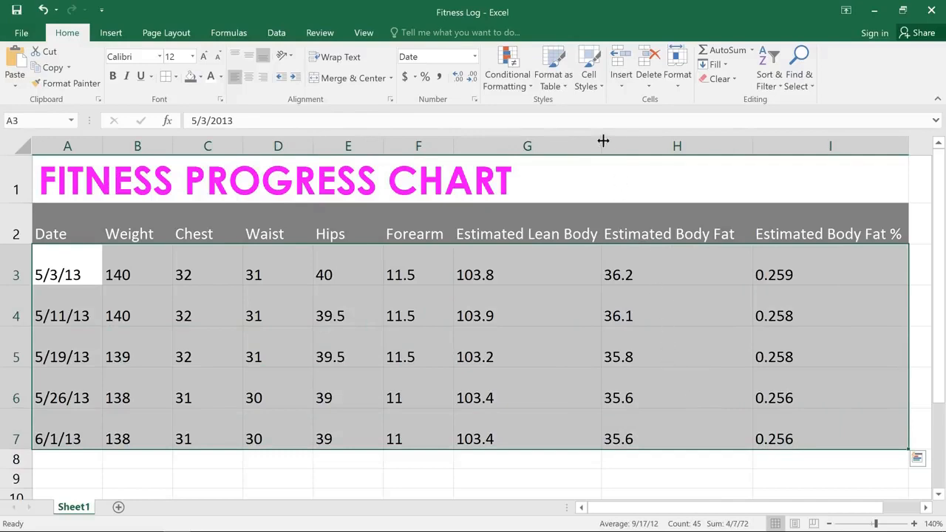
click(595, 82)
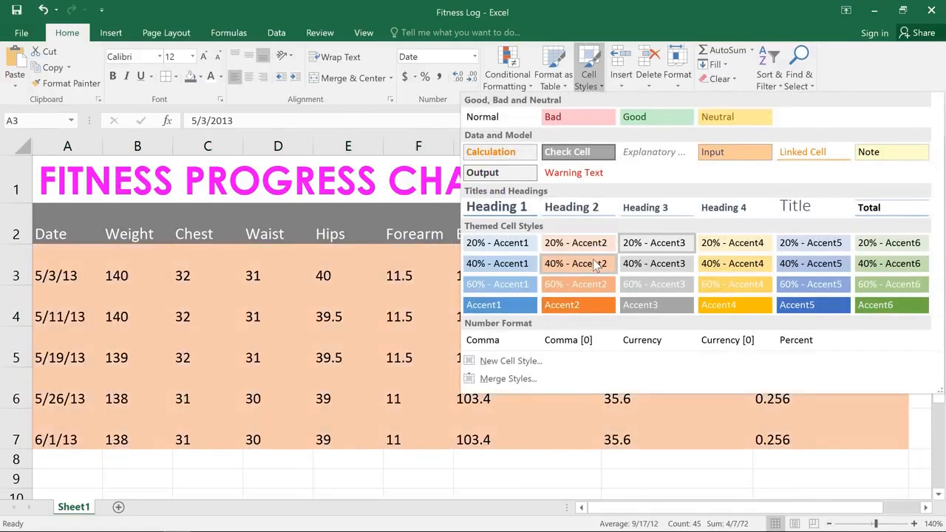
click(528, 264)
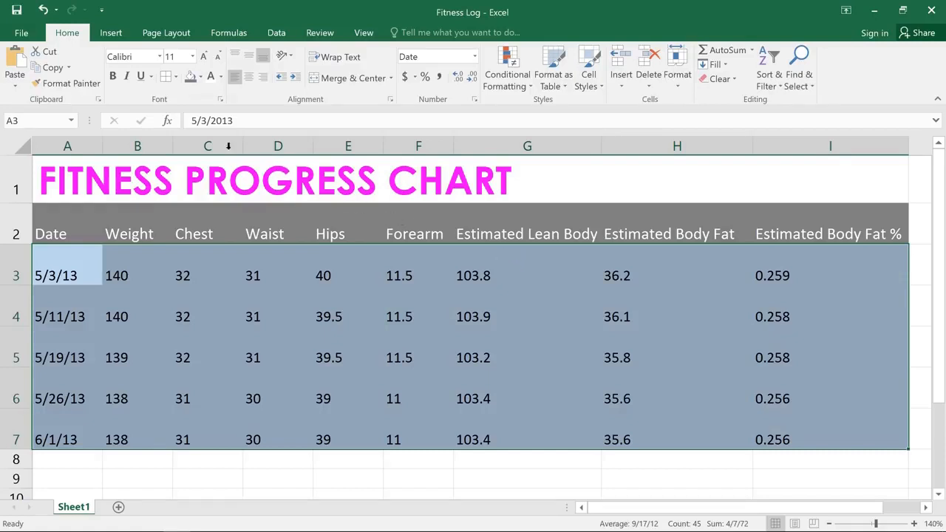
click(176, 78)
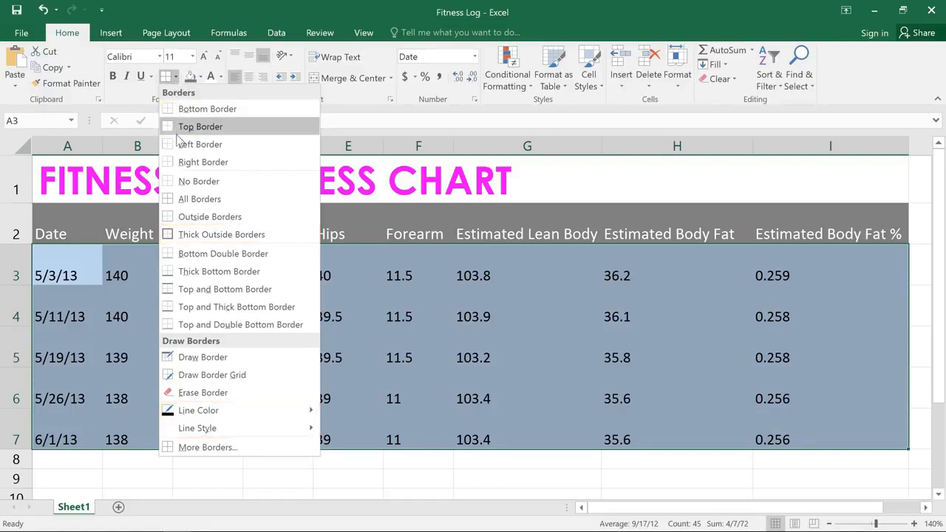
click(176, 201)
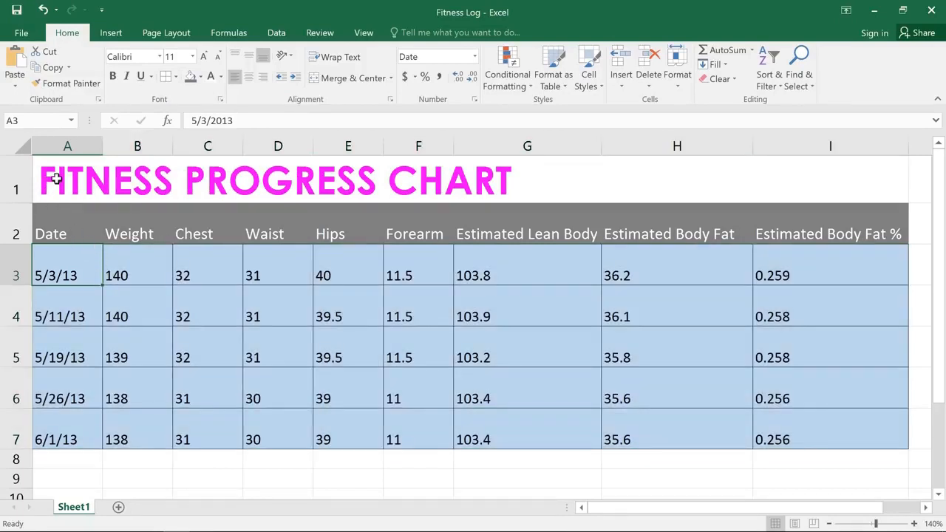
Step: Center the whole table A1:I7 both horizontally and vertically in its cells
drag(51, 180, 668, 438)
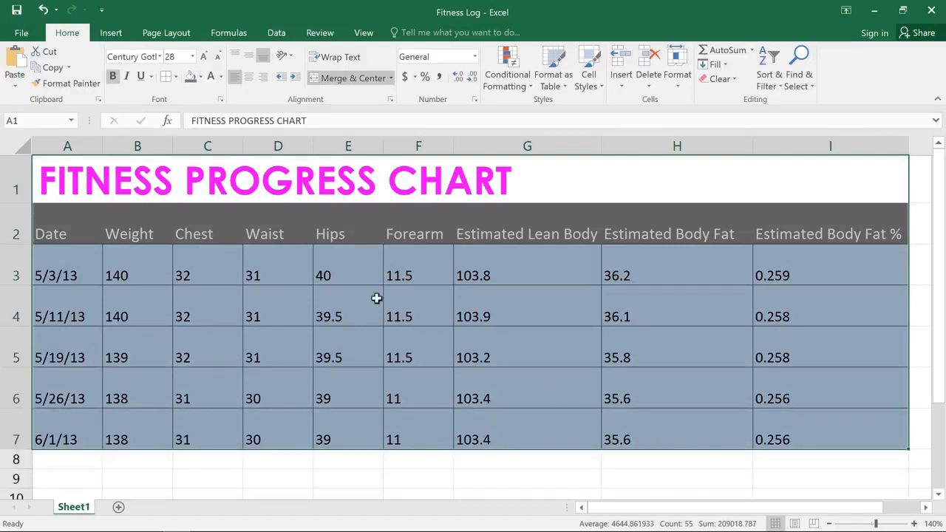
click(250, 79)
click(263, 76)
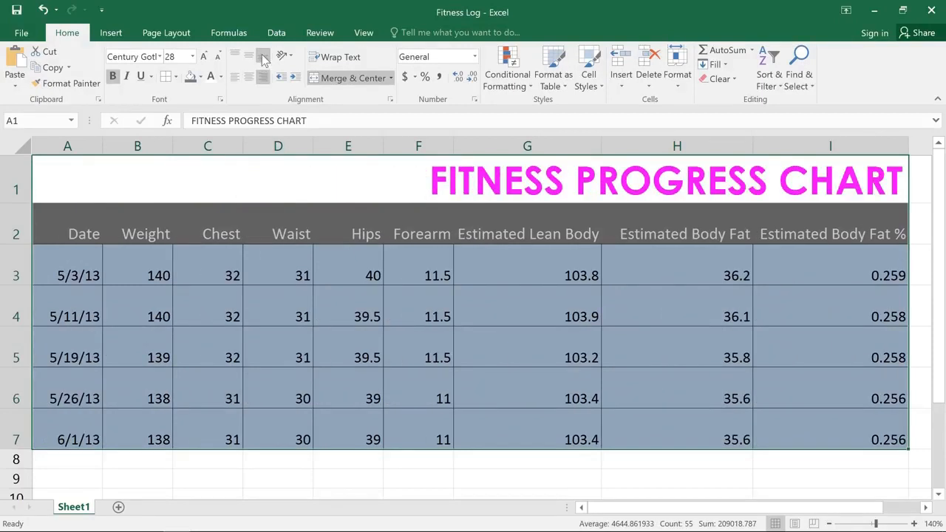
click(234, 58)
click(234, 58)
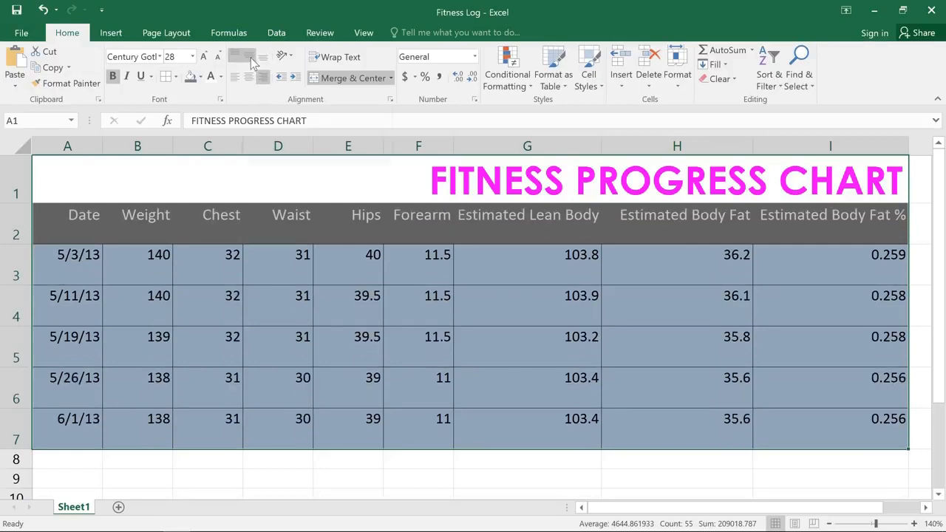
click(250, 59)
click(250, 77)
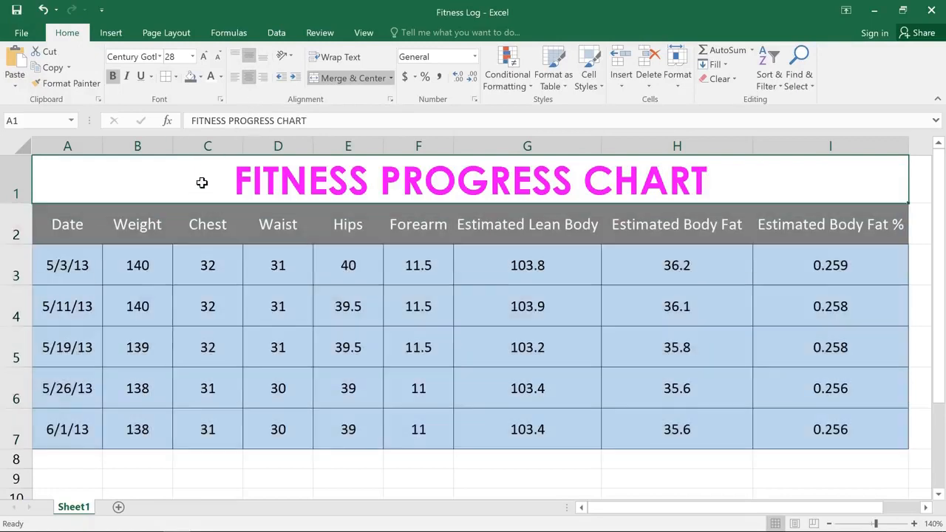
click(201, 182)
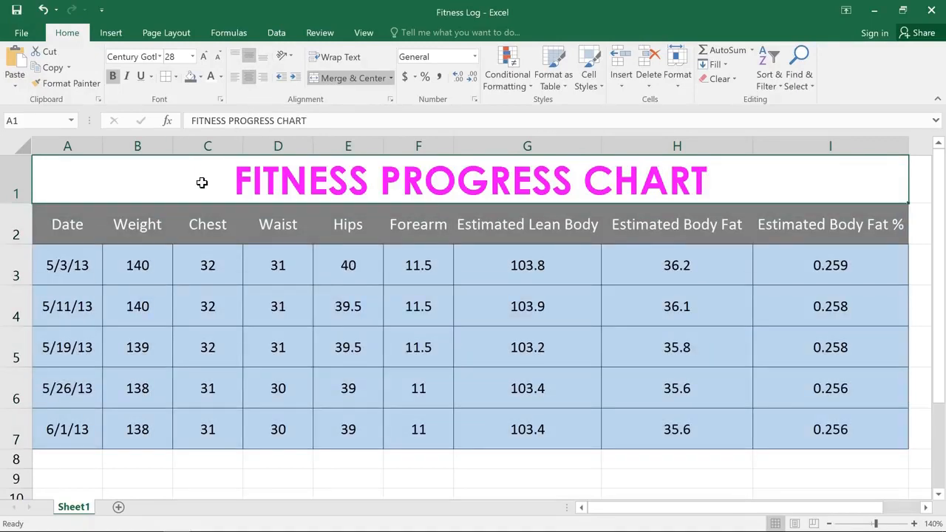